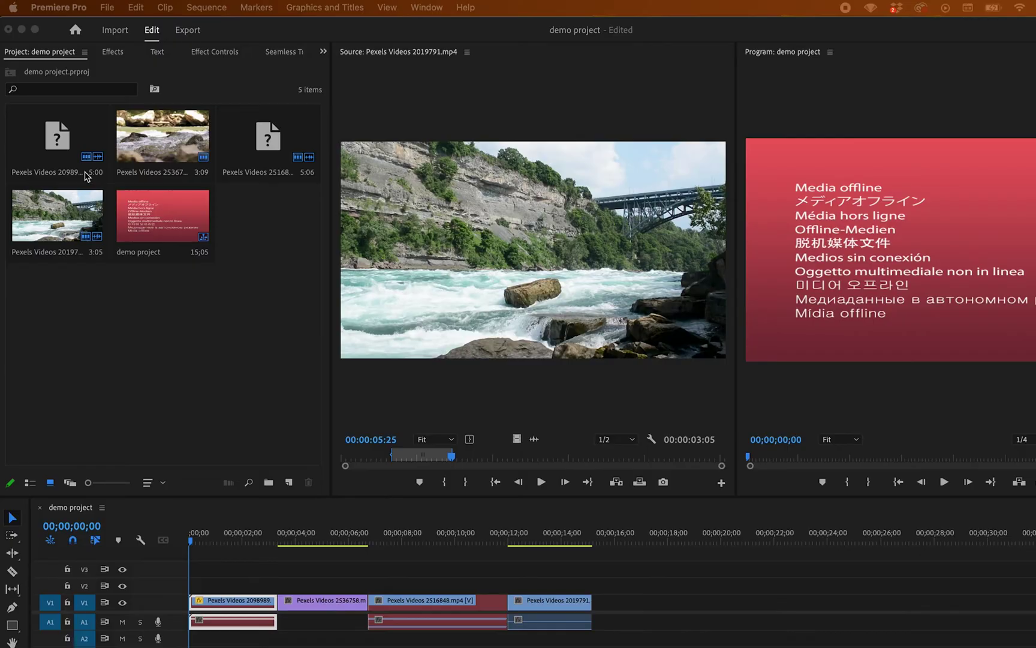
- Open Link Media for the offline clip Pexels Videos 2098989.mp4 and focus its dialog
right_click(87, 138)
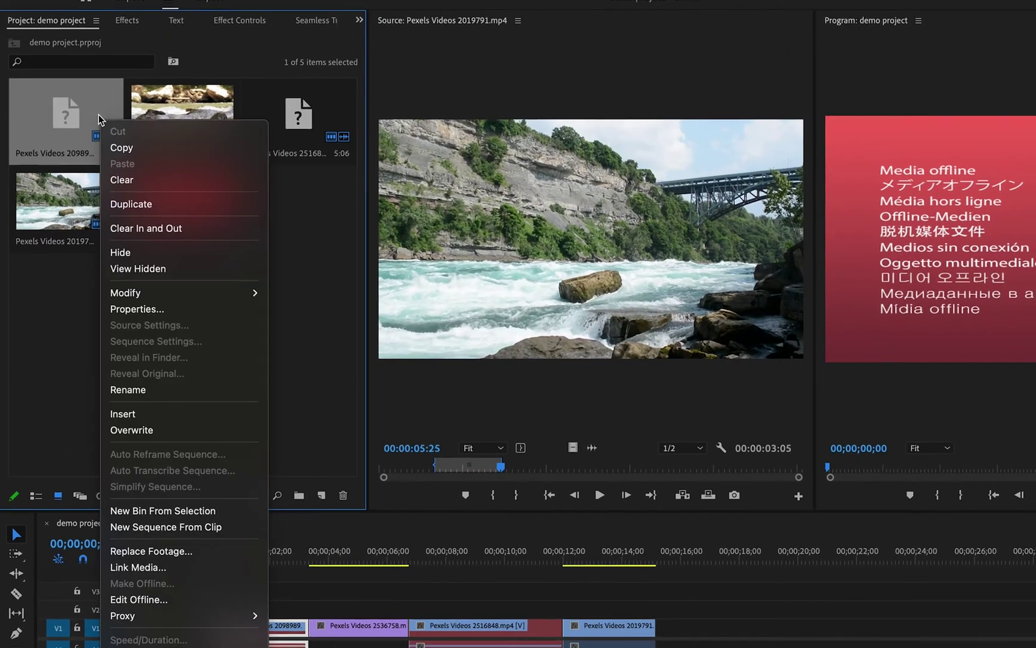
click(199, 574)
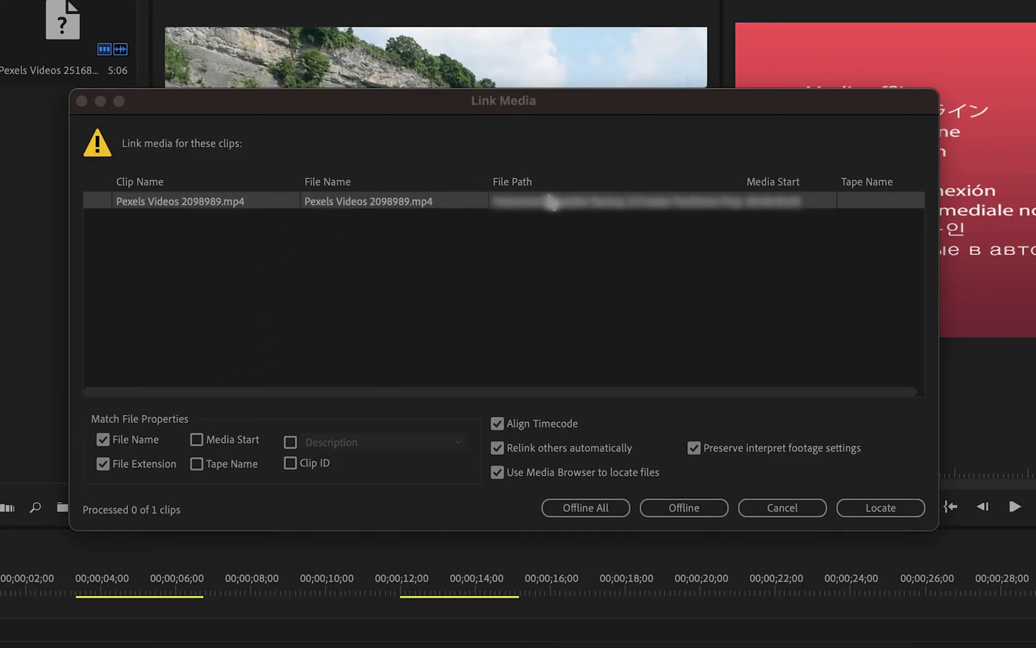
click(551, 202)
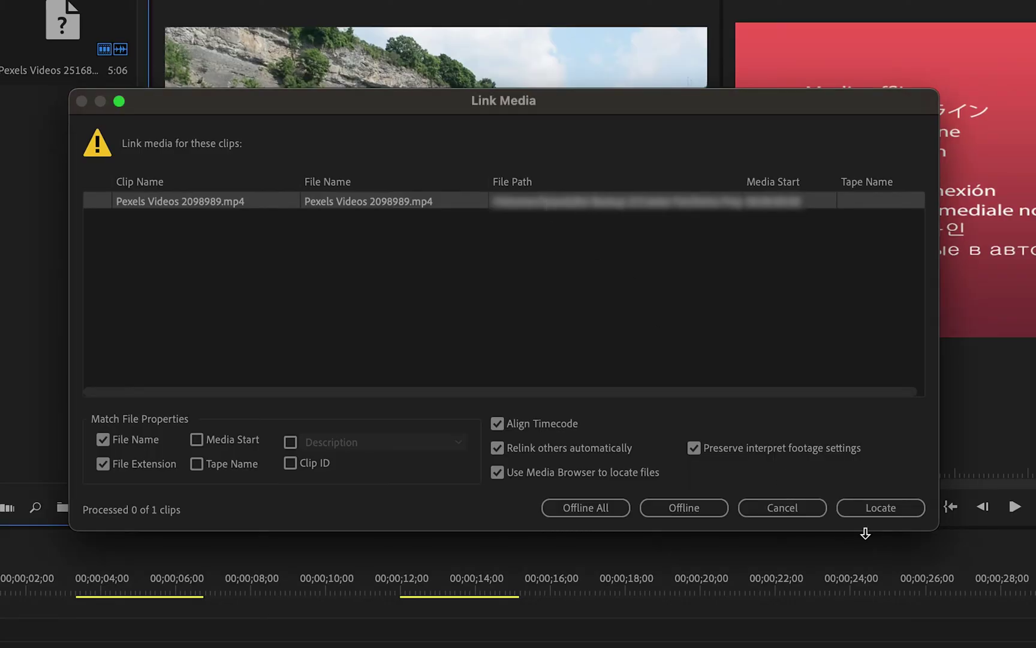
- Relink Pexels Videos 2098989.mp4 by locating and confirming its waterfall footage file
click(898, 508)
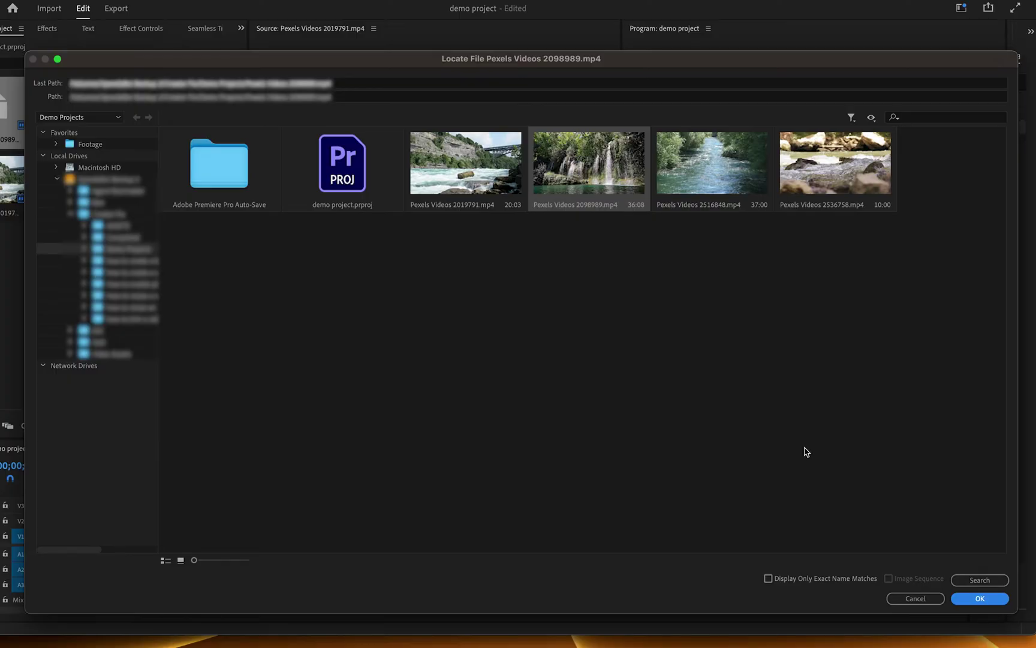
click(986, 580)
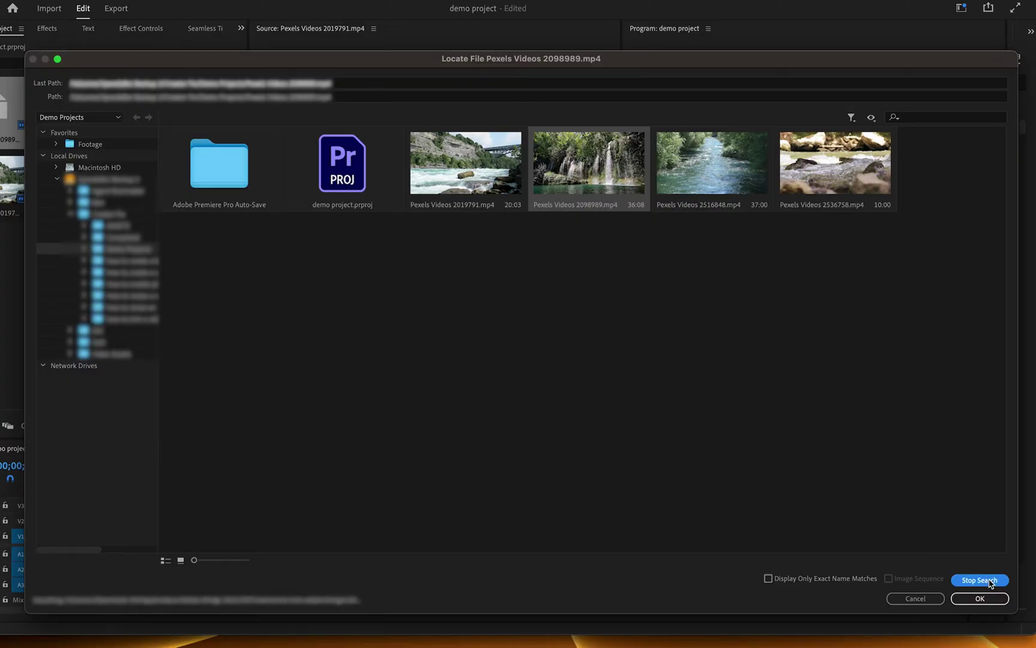
click(990, 580)
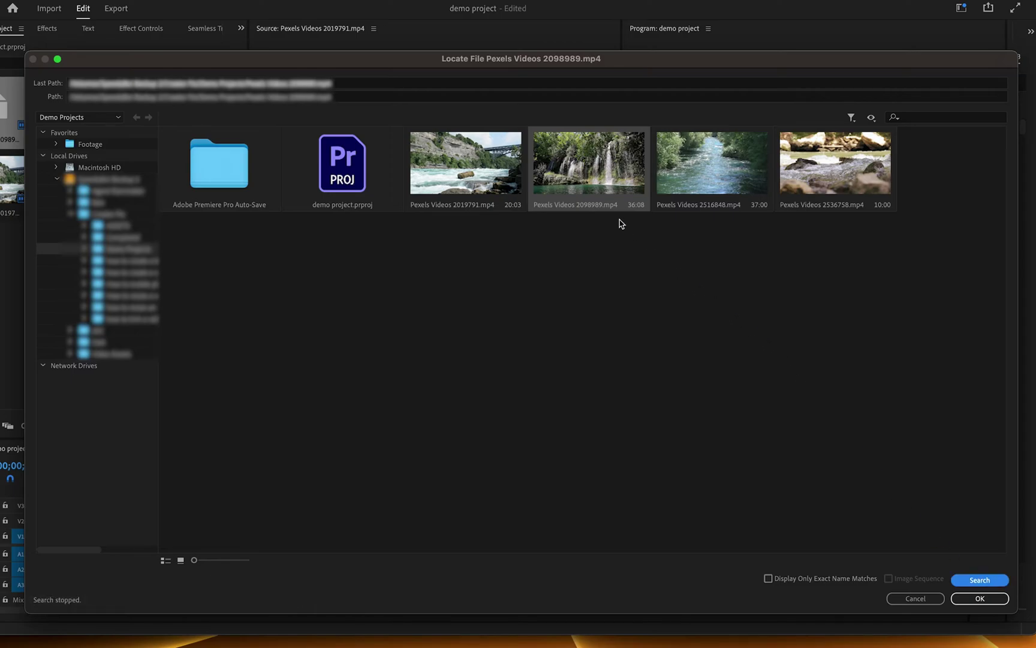
click(600, 176)
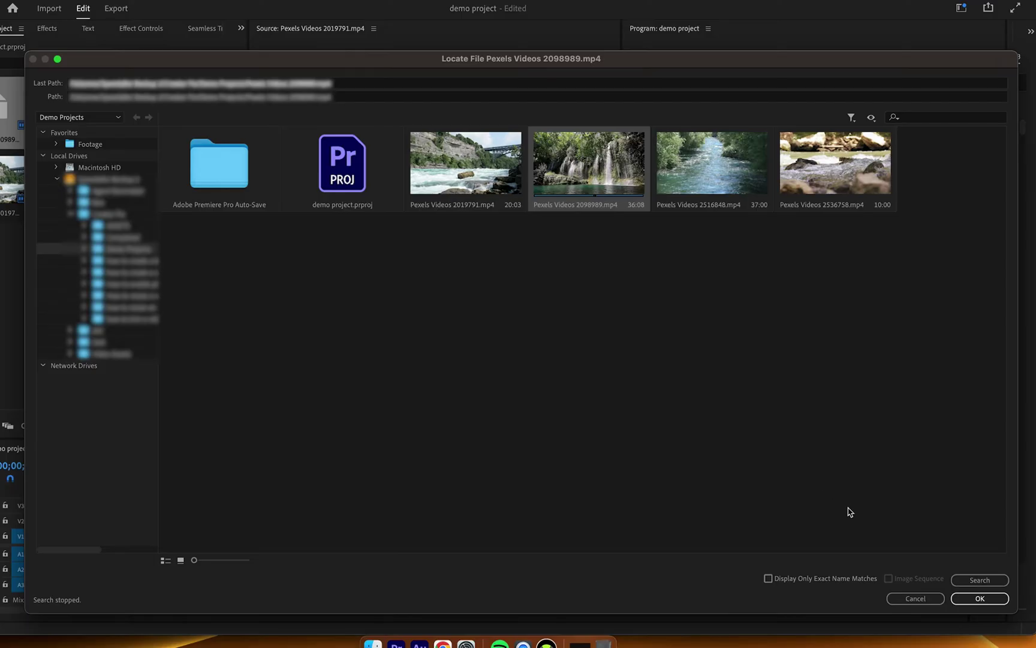
click(976, 603)
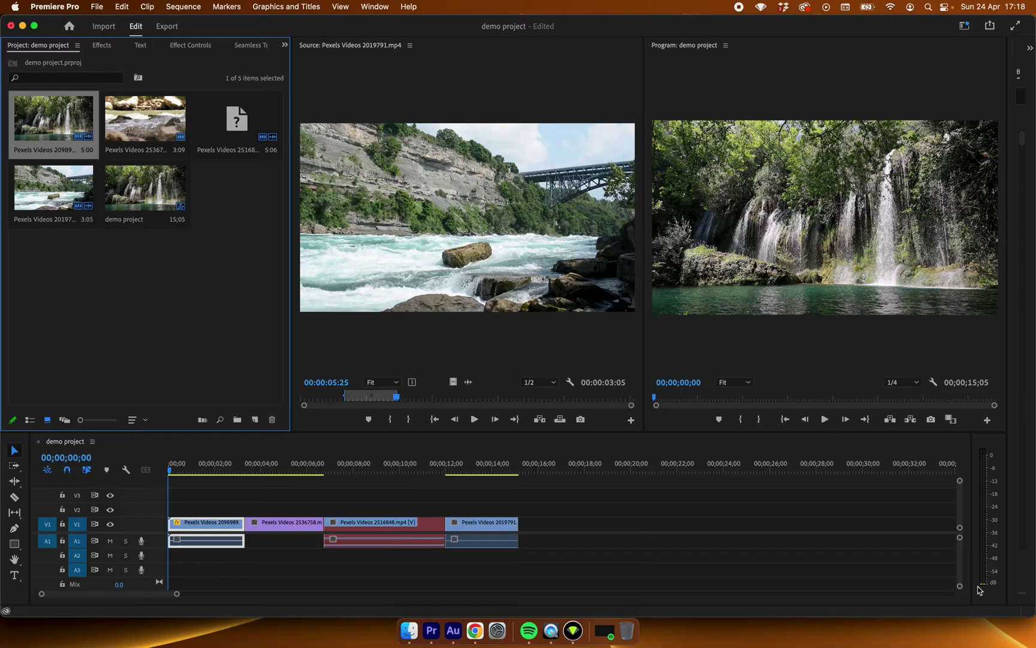
- Clear the project item selection and briefly open, then dismiss, the File menu
click(363, 508)
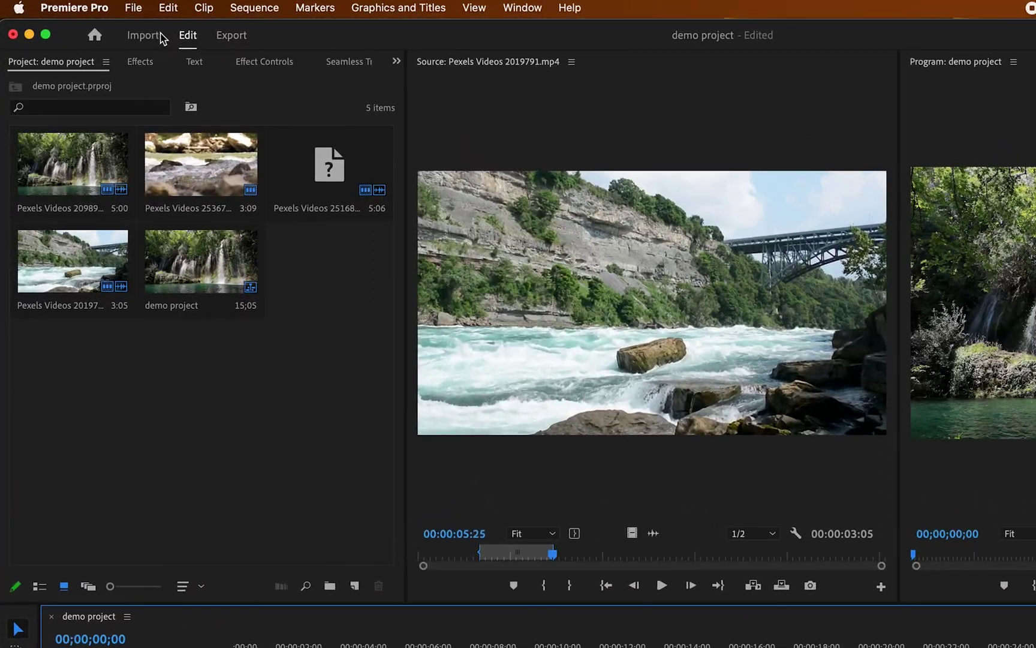
click(103, 8)
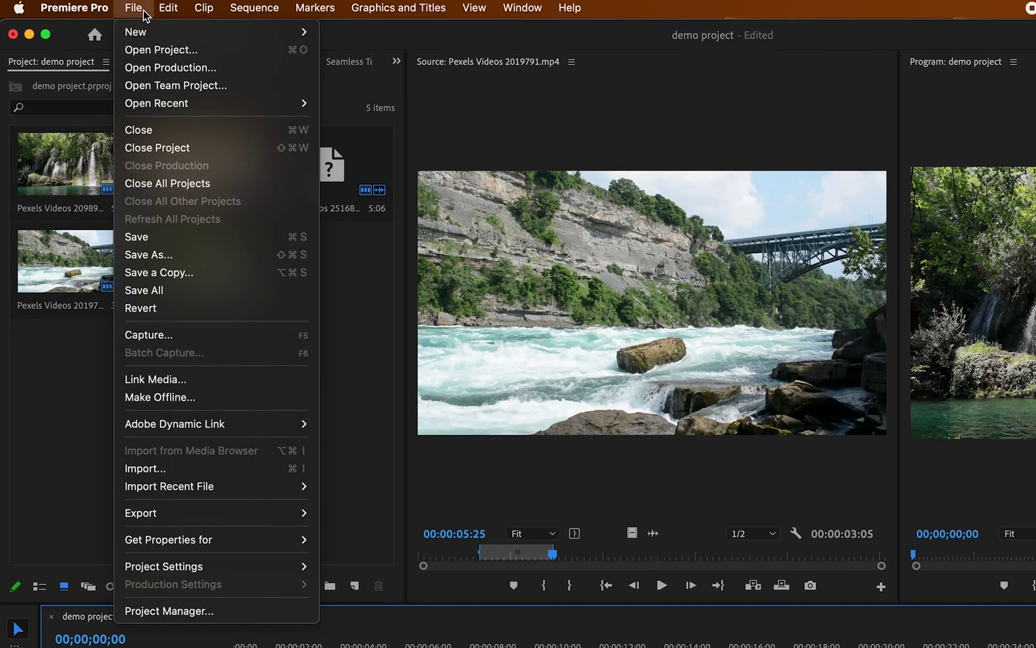
key(Escape)
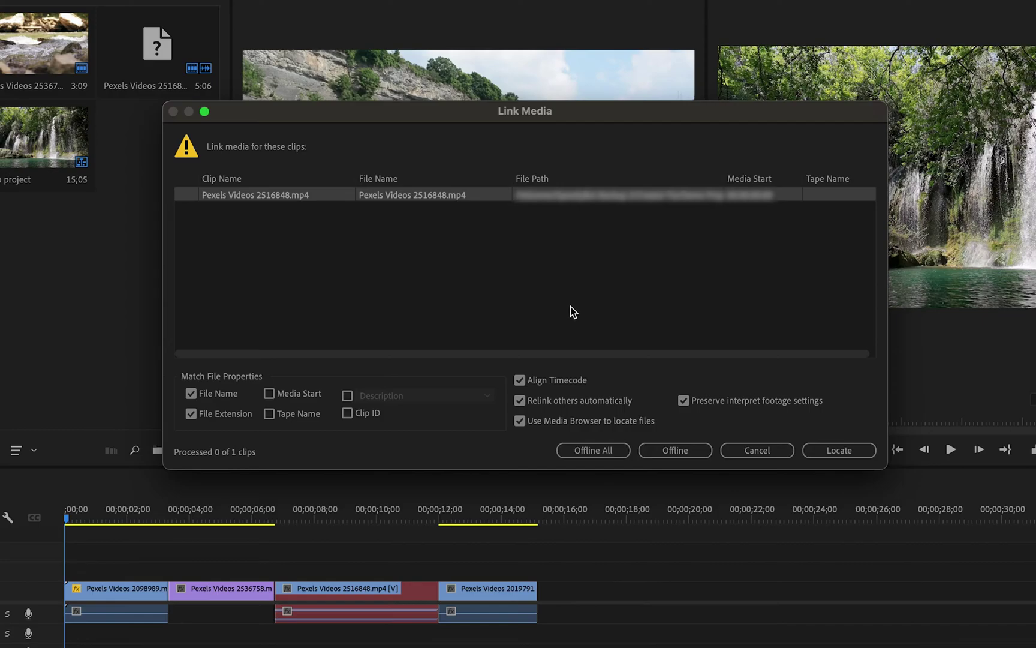
- Locate and pick Pexels Videos 2516848.mp4 in the project folder file browser
click(860, 455)
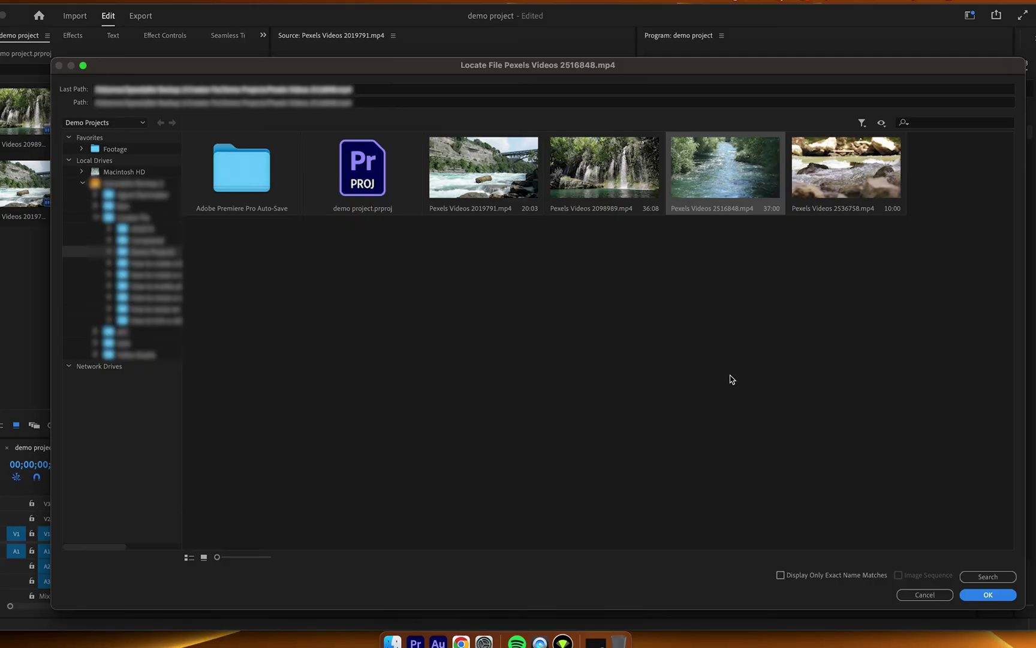
click(734, 162)
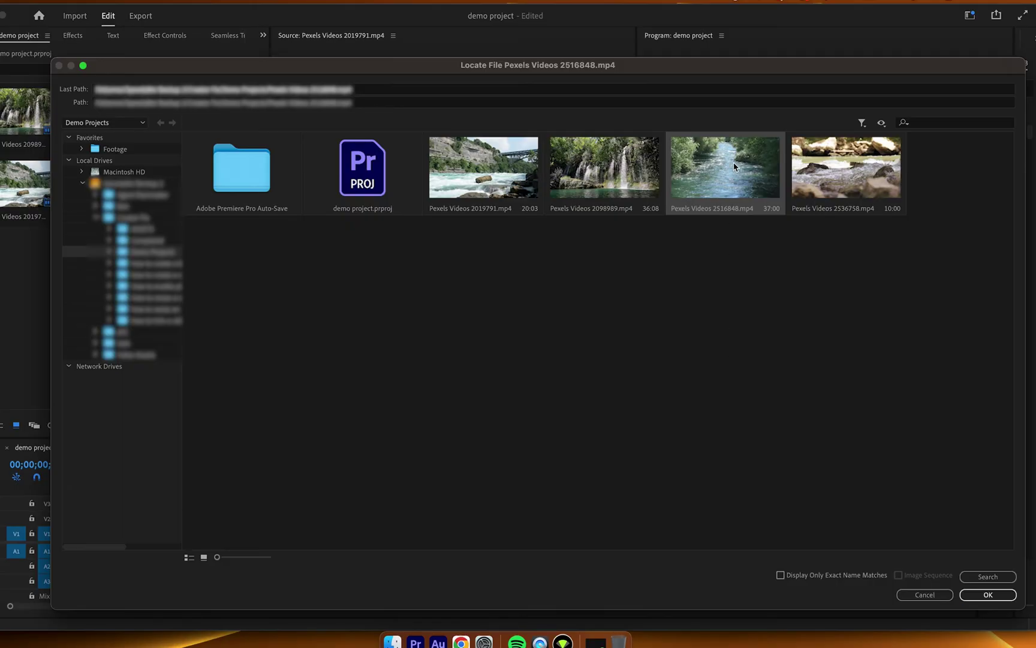
click(989, 596)
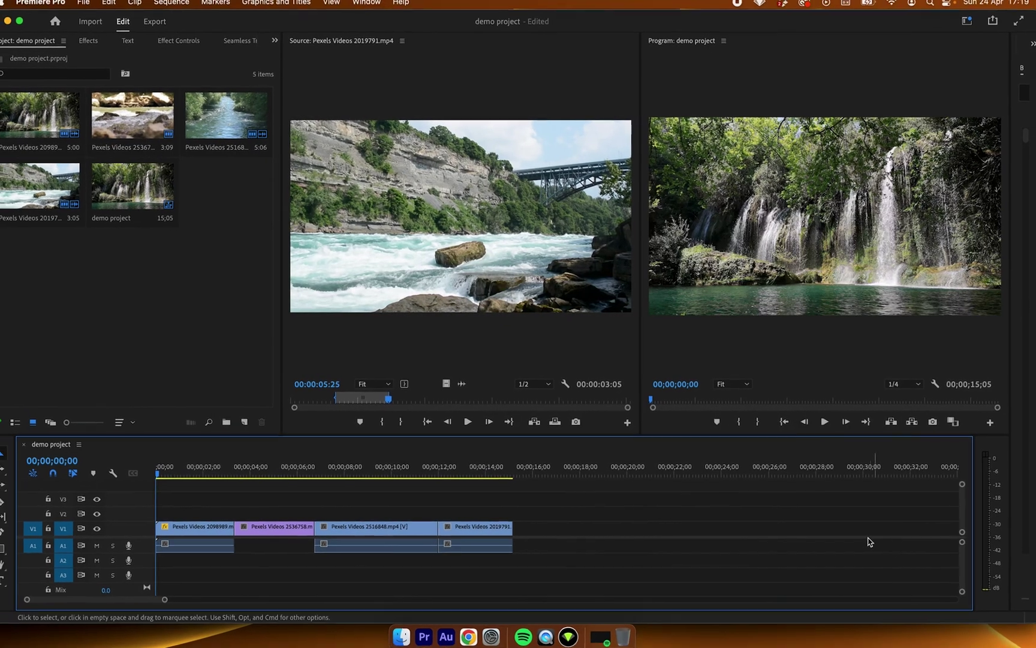